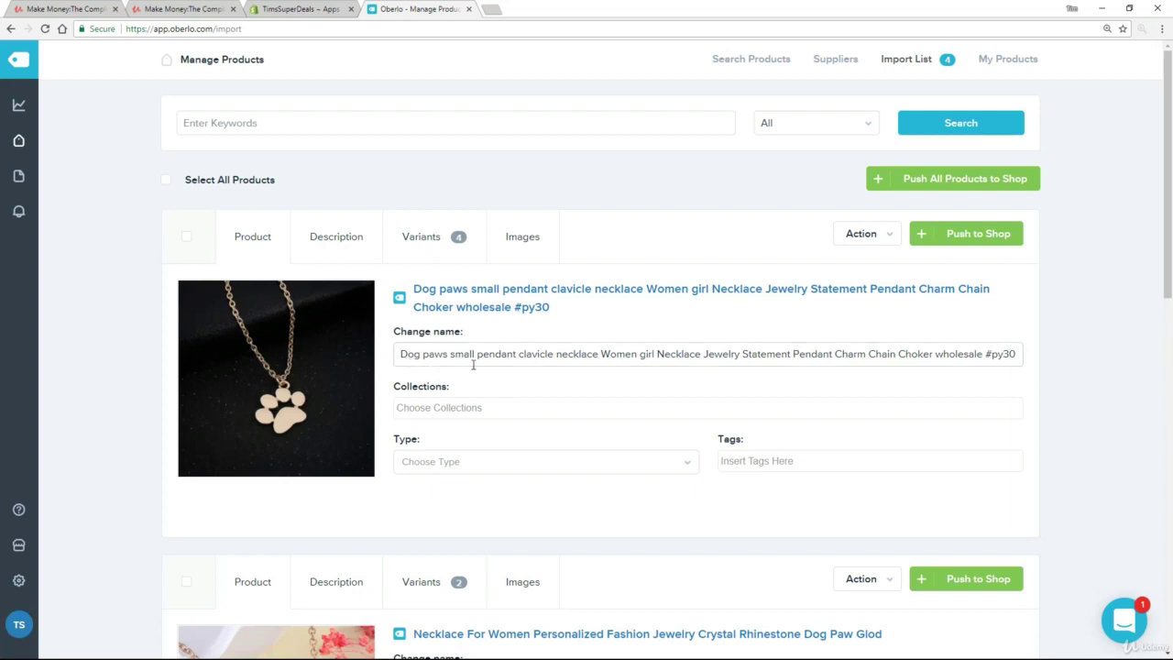
Select the long middle of the product title, then view the pendant's supplier description
left_click(528, 358)
left_click_drag(529, 357, 889, 353)
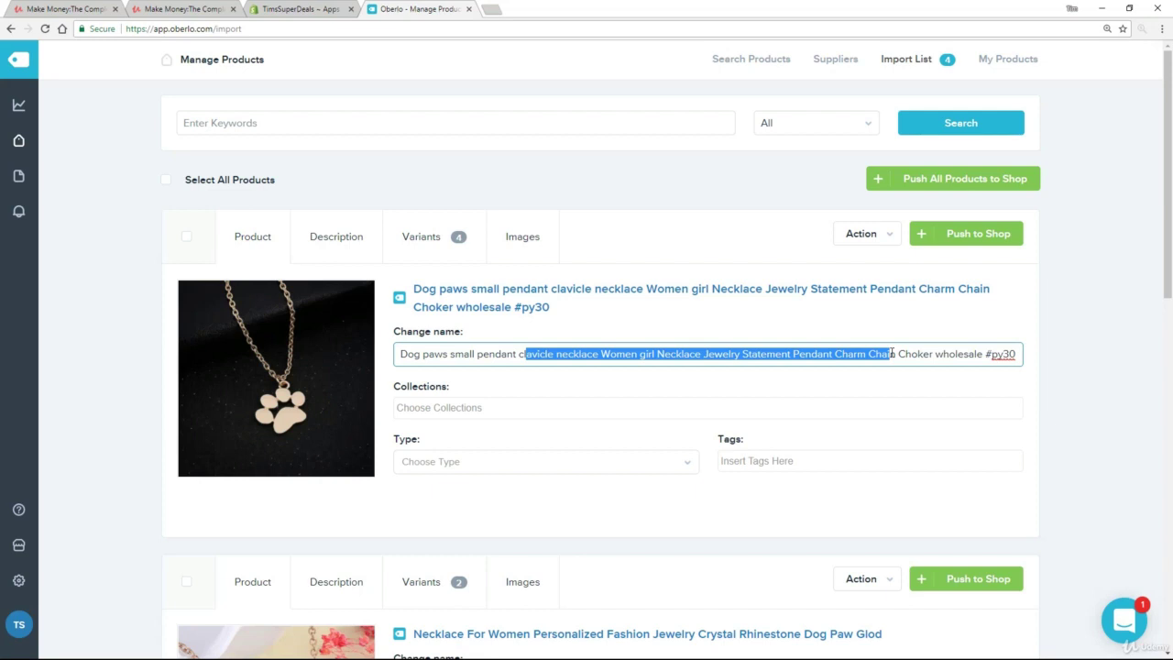
left_click(322, 242)
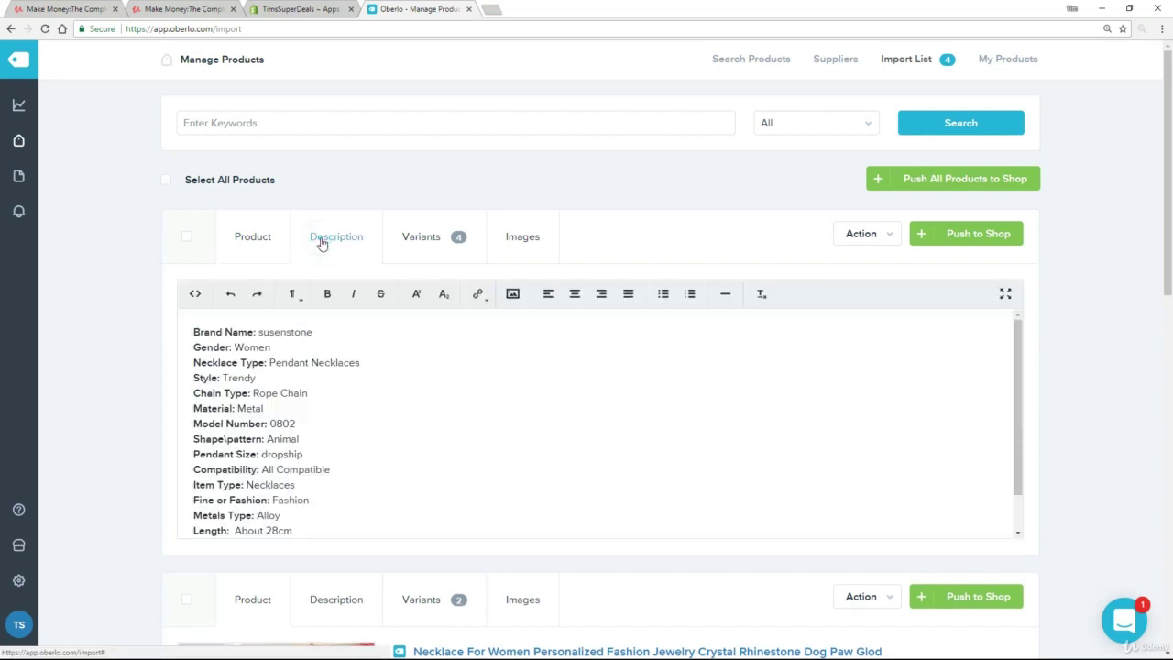
Scroll the supplier spec list down to the 28cm length and 2cm width details
left_click(380, 445)
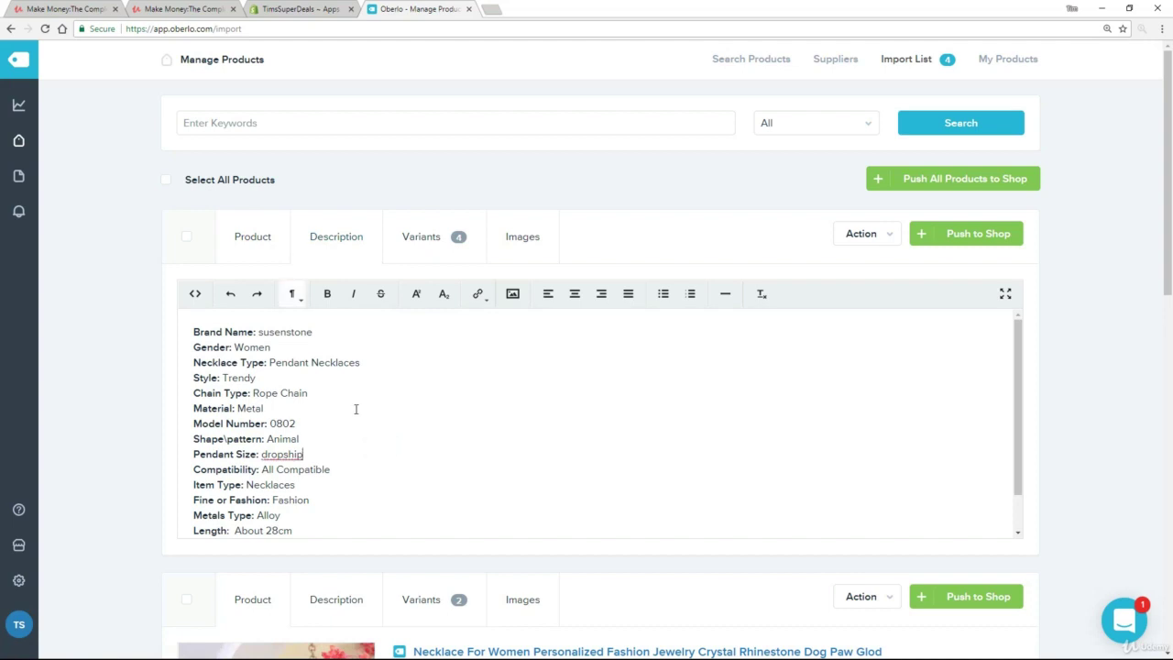
scroll(344, 408, "down", 2)
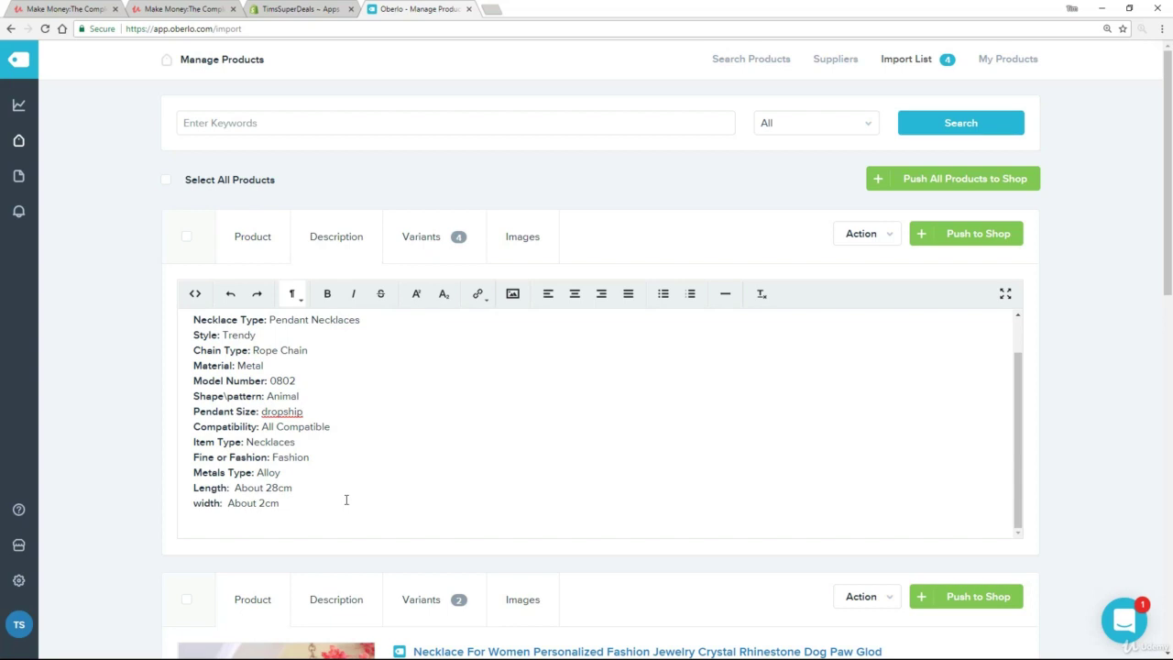
Uncheck the gold and silver United States variants, leaving only the two China variants
left_click(421, 246)
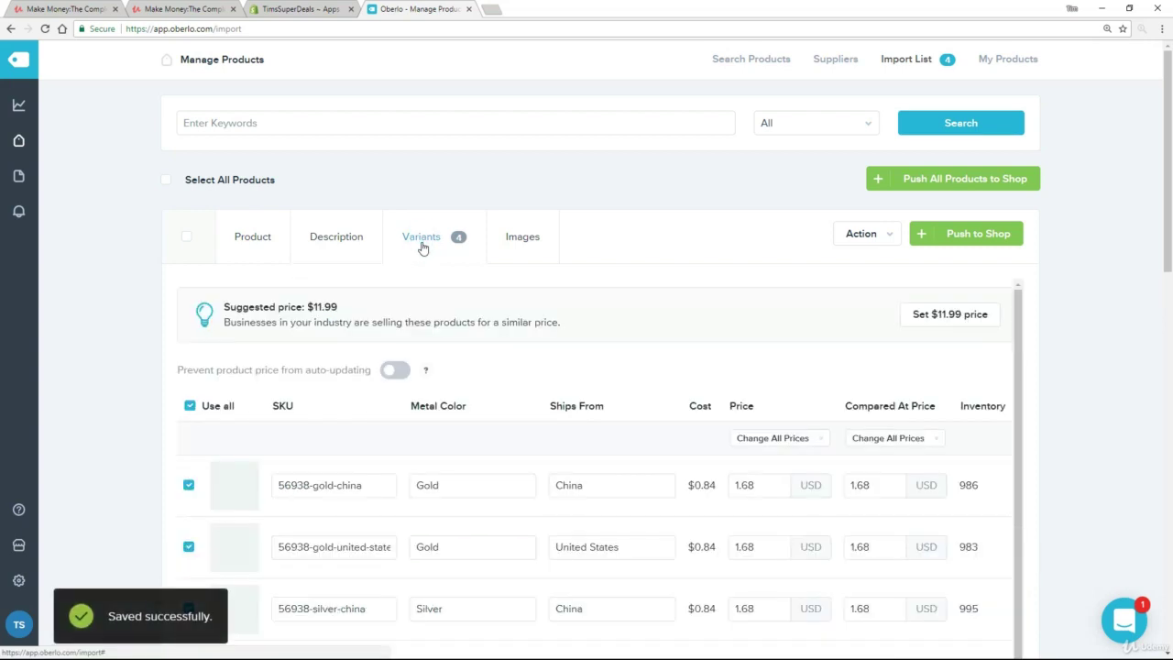
scroll(61, 312, "down", 2)
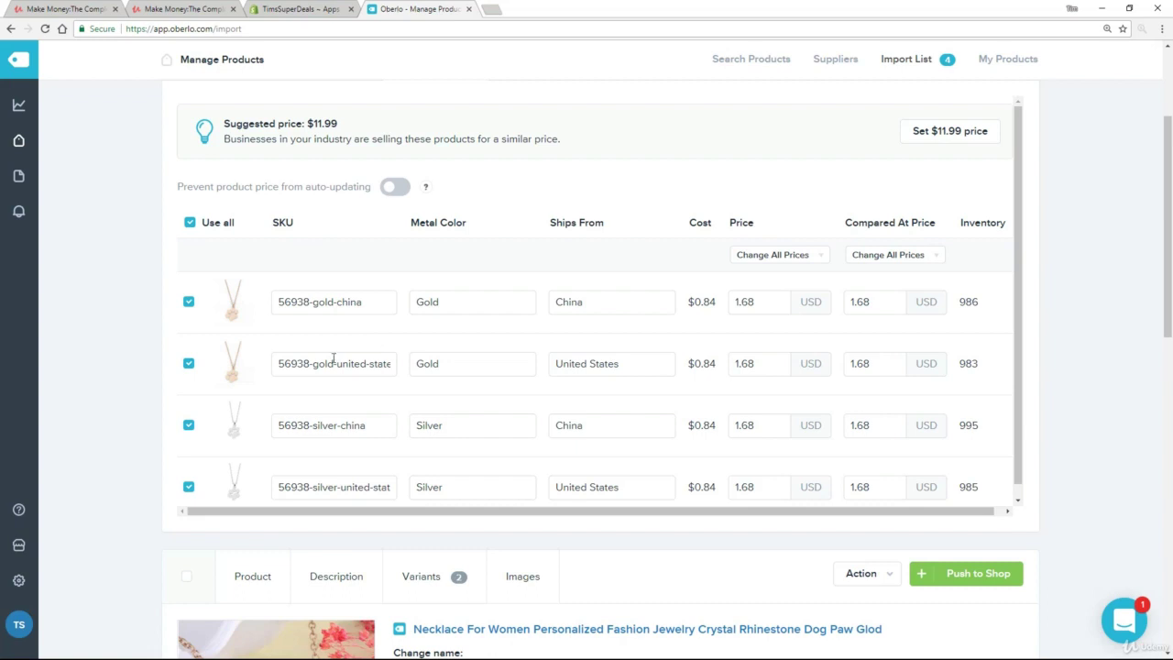
left_click(188, 365)
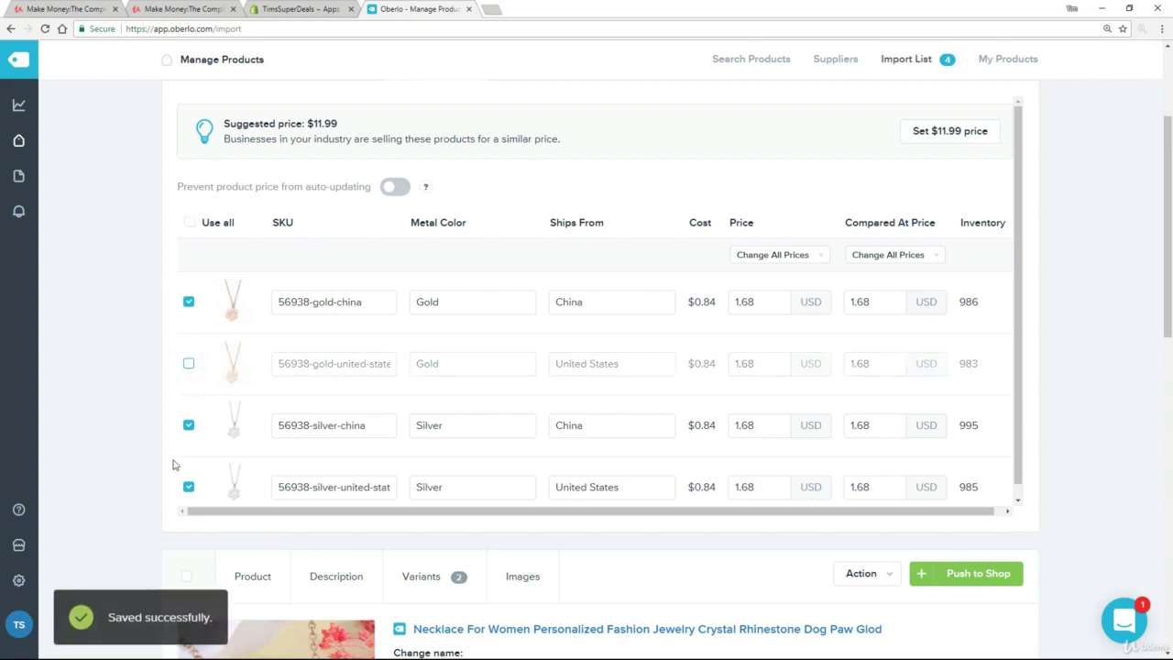
left_click(187, 486)
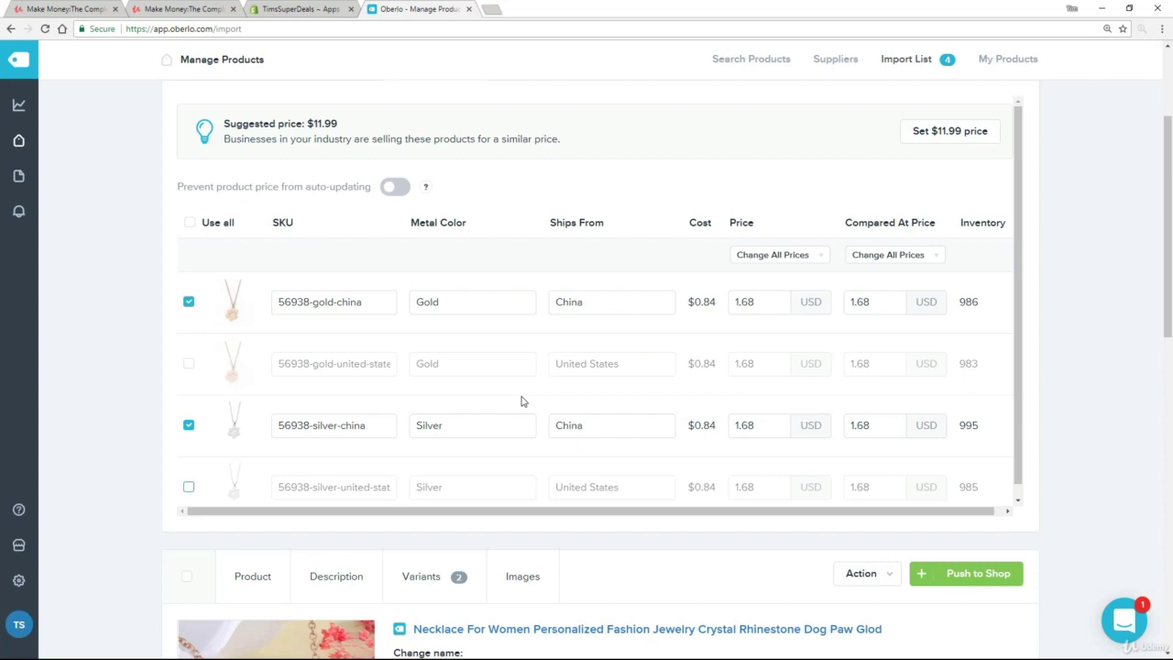
scroll(524, 366, "up", 4)
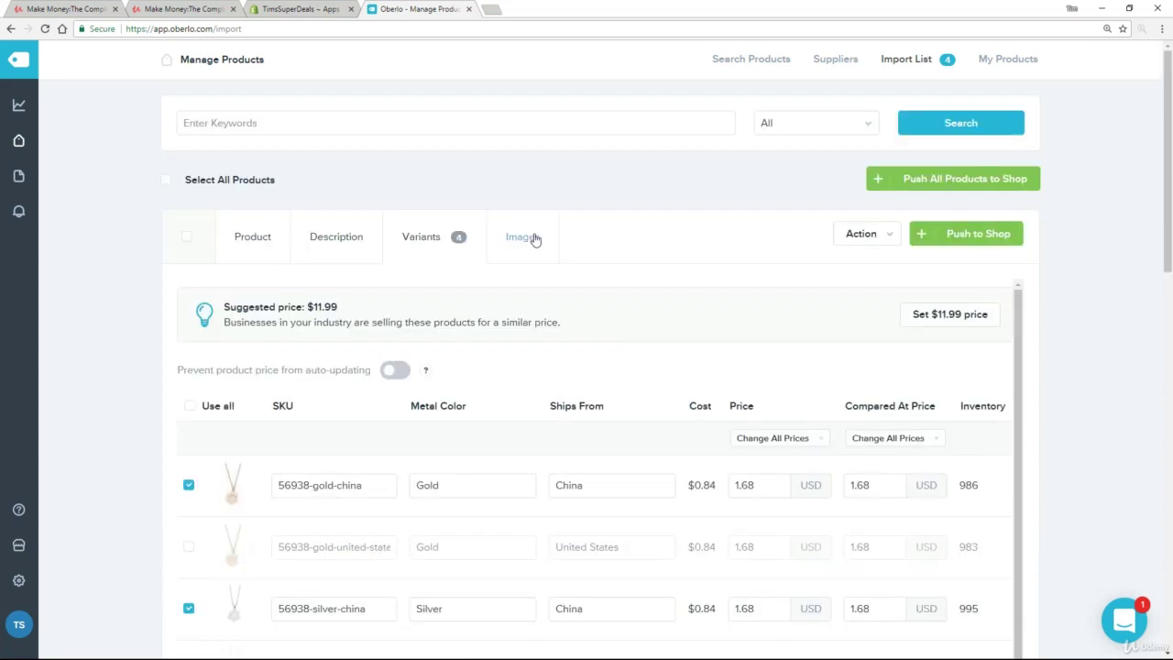
Scroll through the pendant's product images to review the kept pictures
left_click(535, 238)
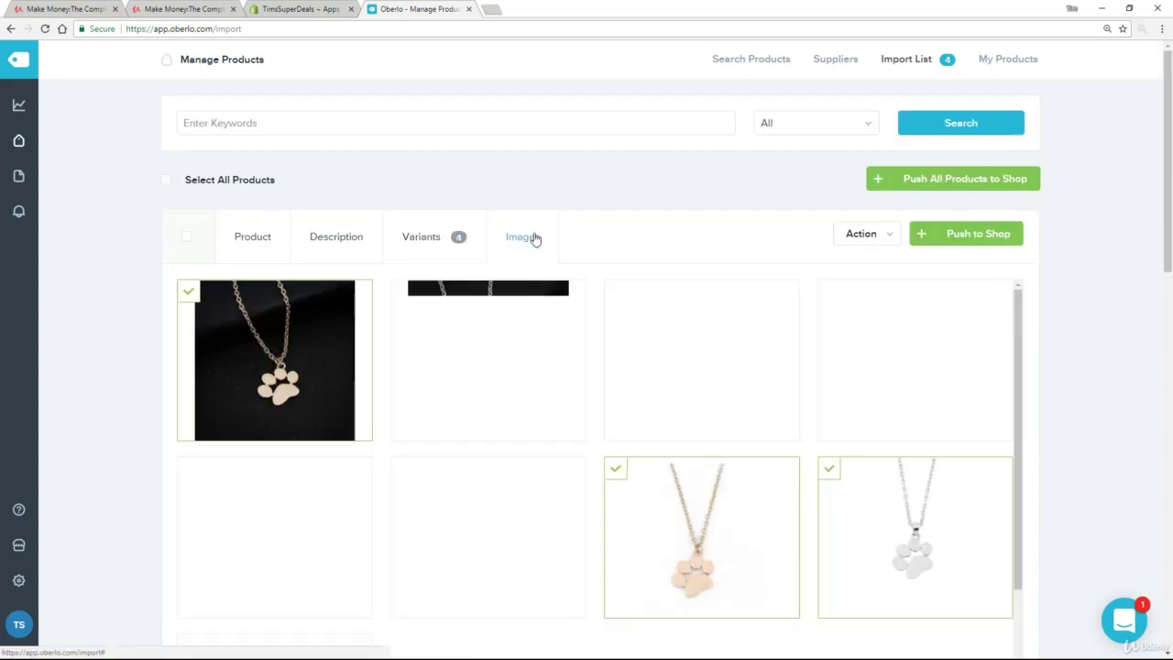
scroll(673, 388, "down", 2)
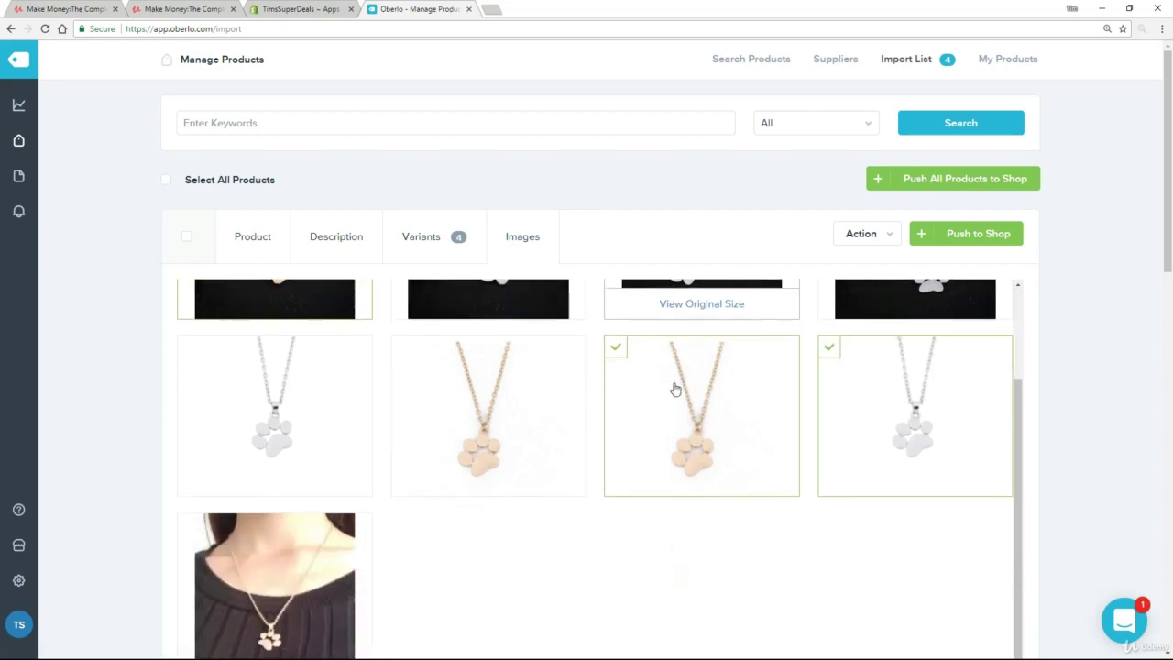
scroll(674, 390, "down", 3)
scroll(674, 391, "up", 3)
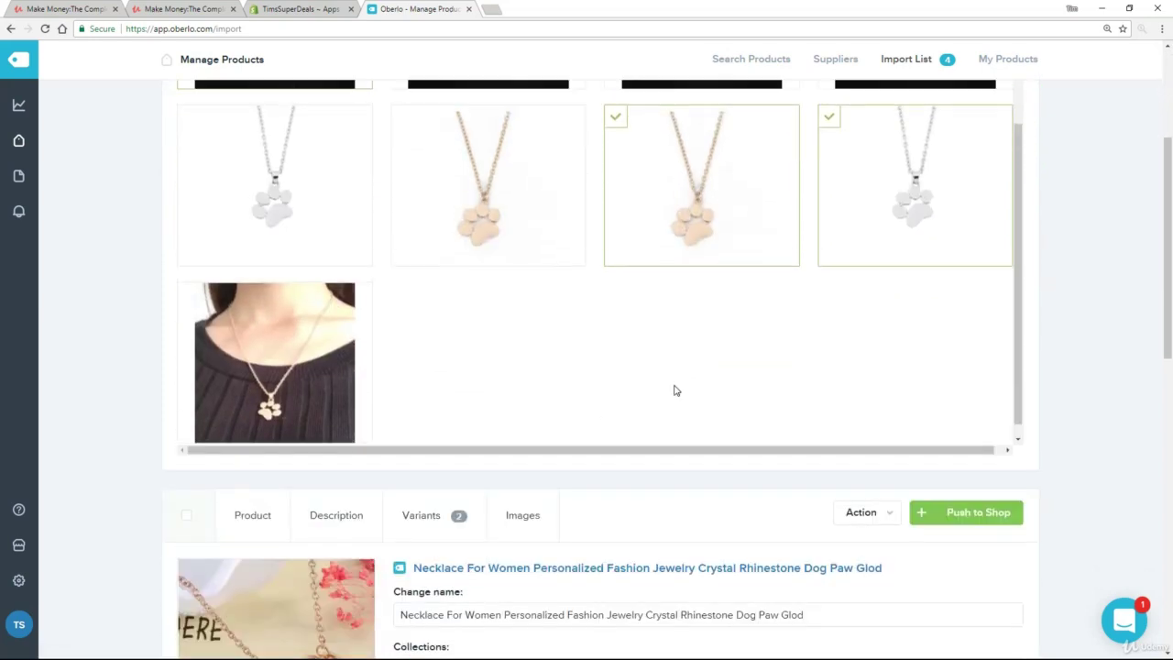
mouse_move(651, 338)
scroll(651, 338, "up", 2)
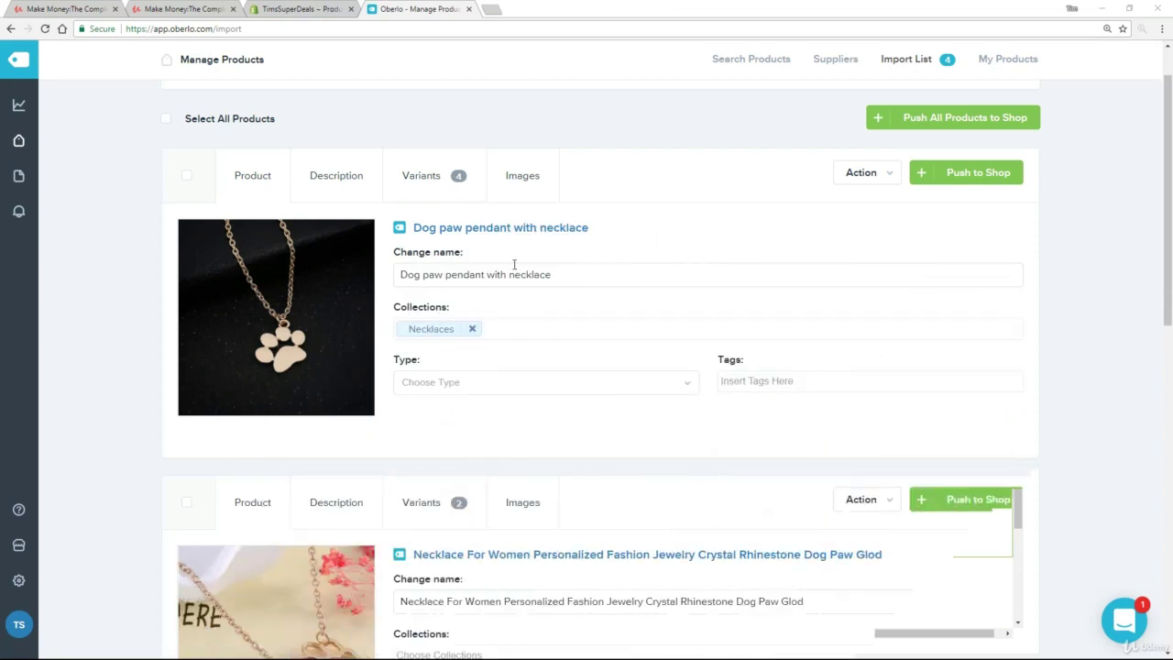
Select the new product name, then select the description's 'Limited availability at this sale price' line
left_click_drag(573, 278, 386, 279)
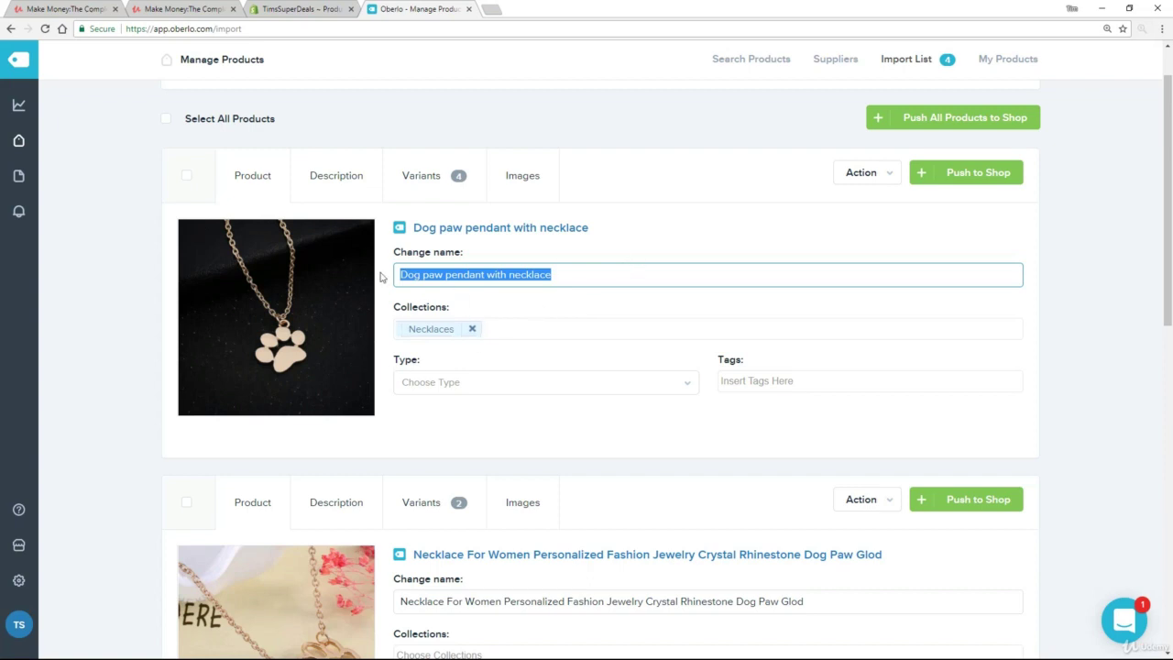
left_click(337, 177)
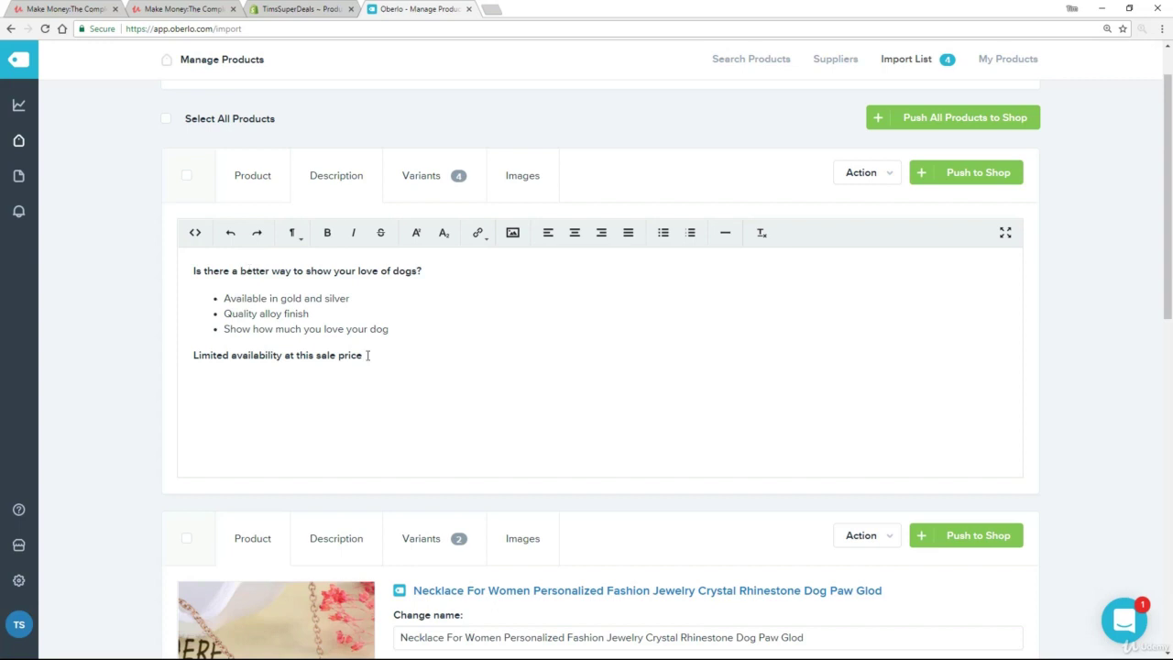
left_click_drag(370, 356, 178, 359)
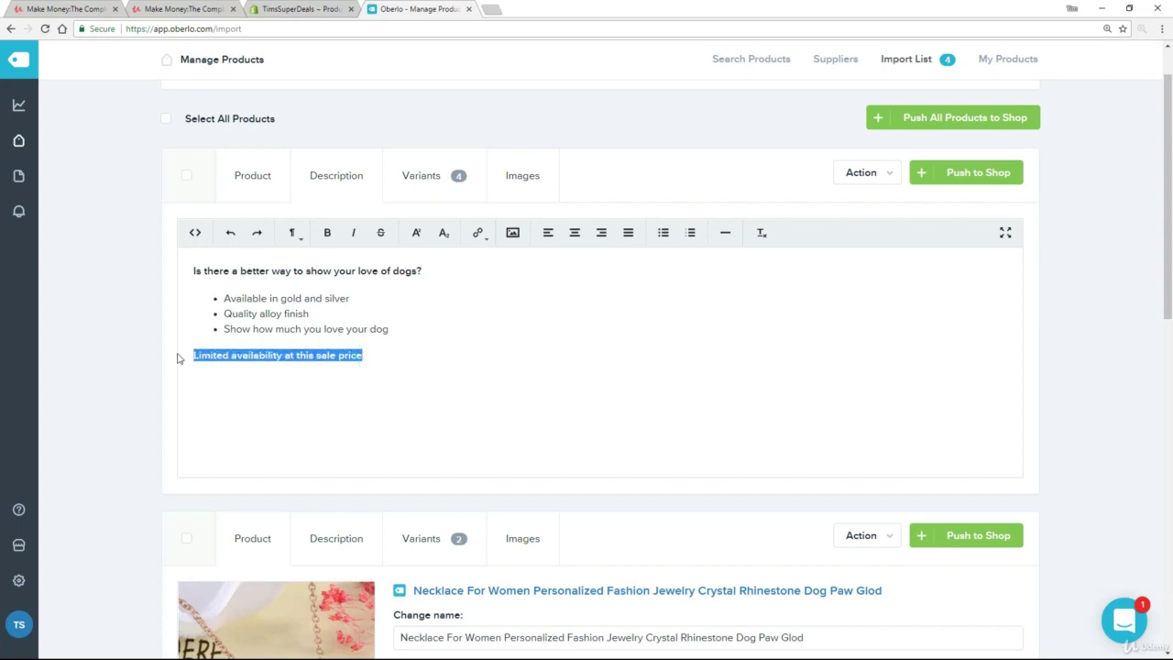
Check the China variants' 19.99 USD pricing, then review the product images
left_click(437, 179)
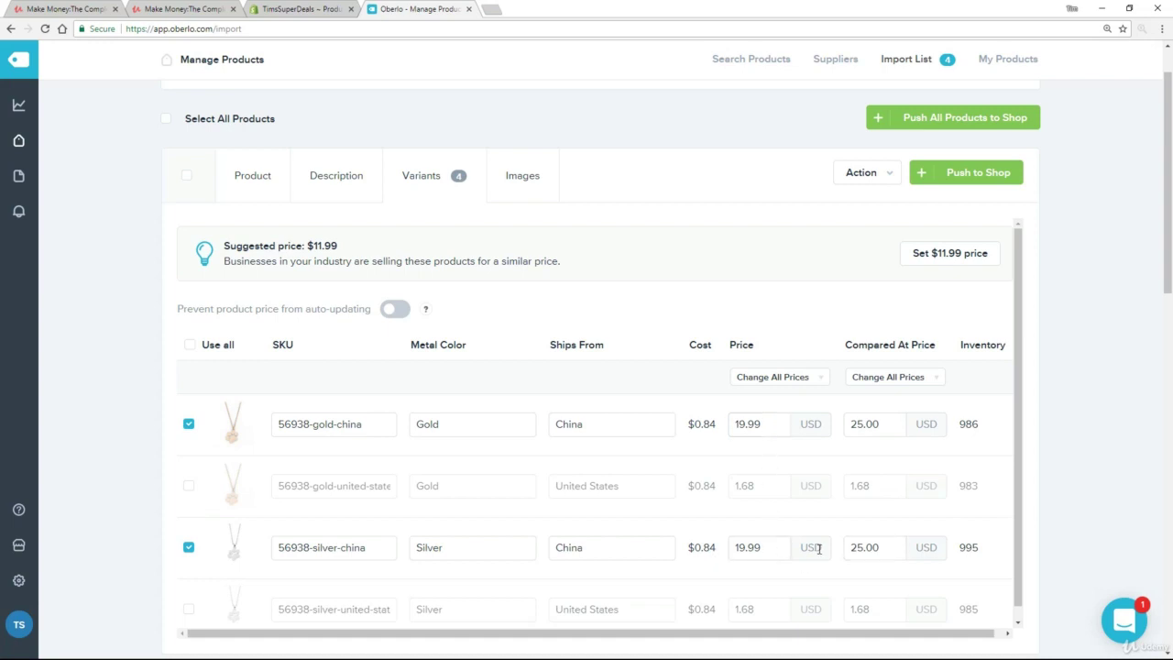
left_click(528, 176)
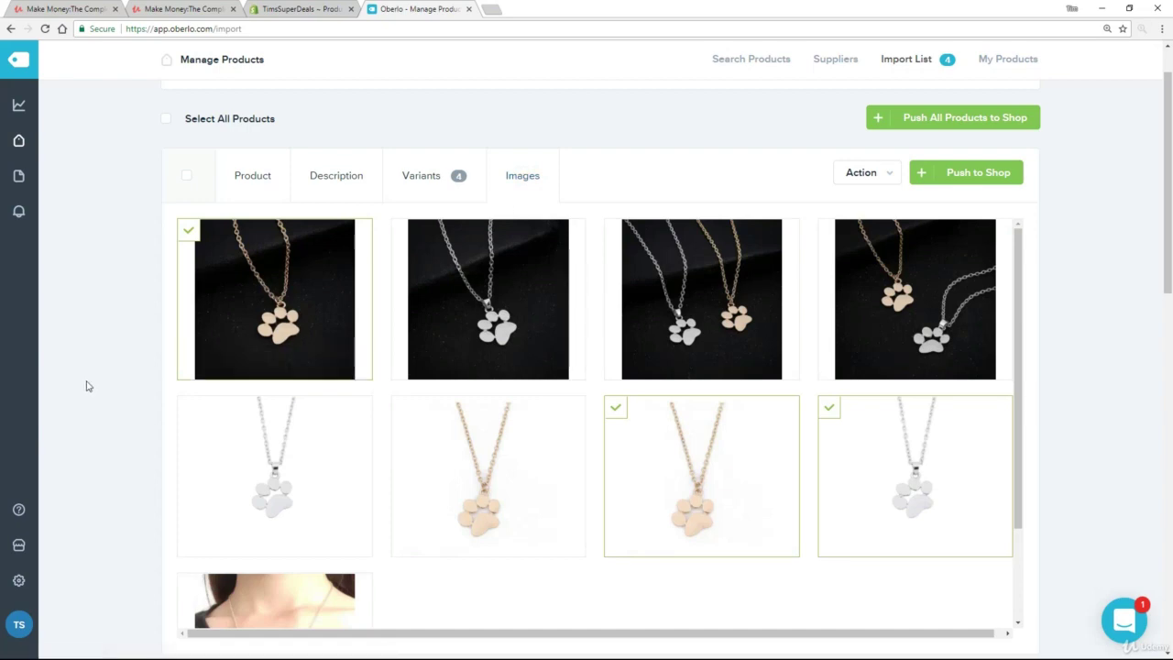
scroll(125, 392, "down", 2)
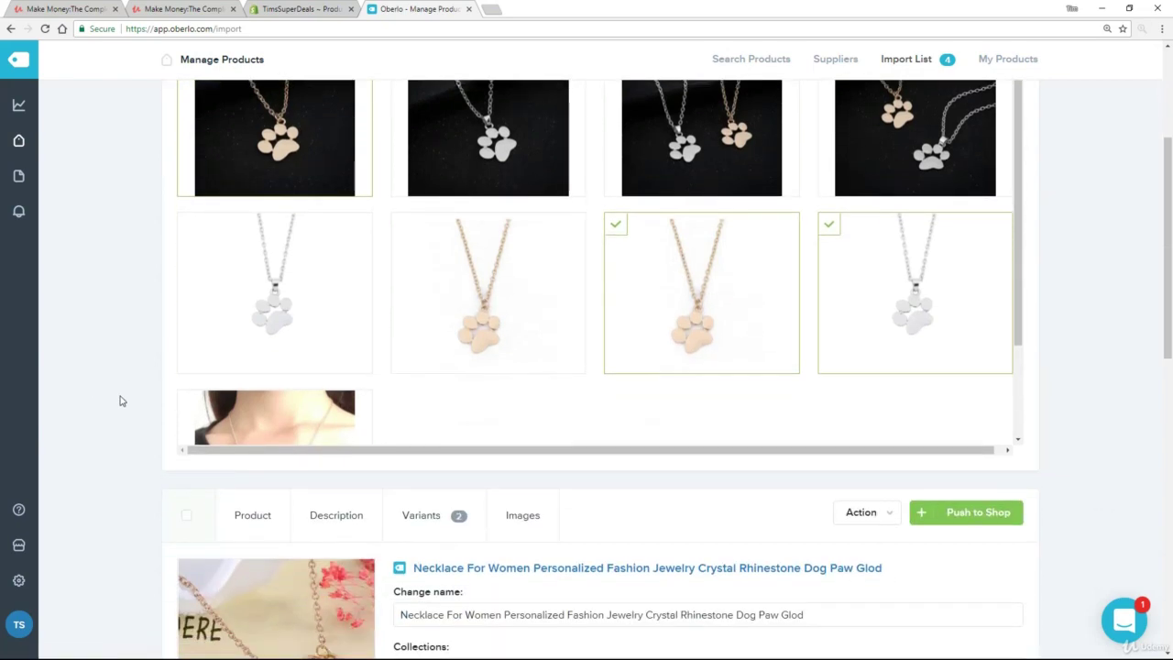
scroll(120, 401, "up", 1)
scroll(119, 400, "up", 2)
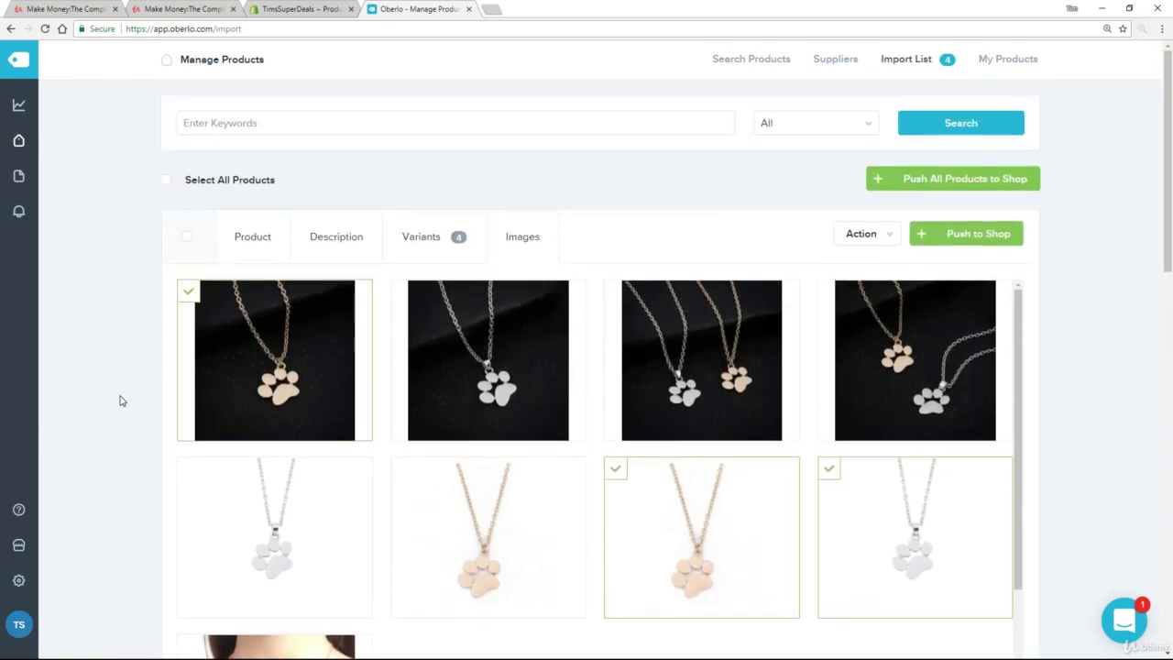
Confirm the Dog paw pendant with necklace under My Products, then go to Shopify's product list
left_click(261, 240)
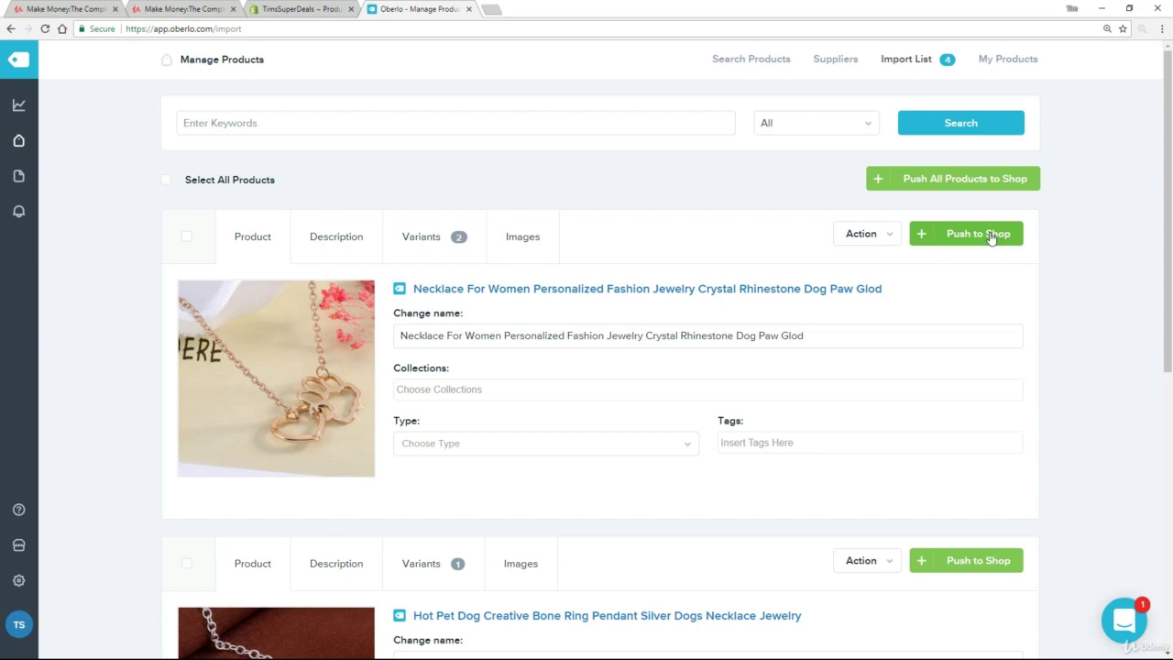
mouse_move(19, 140)
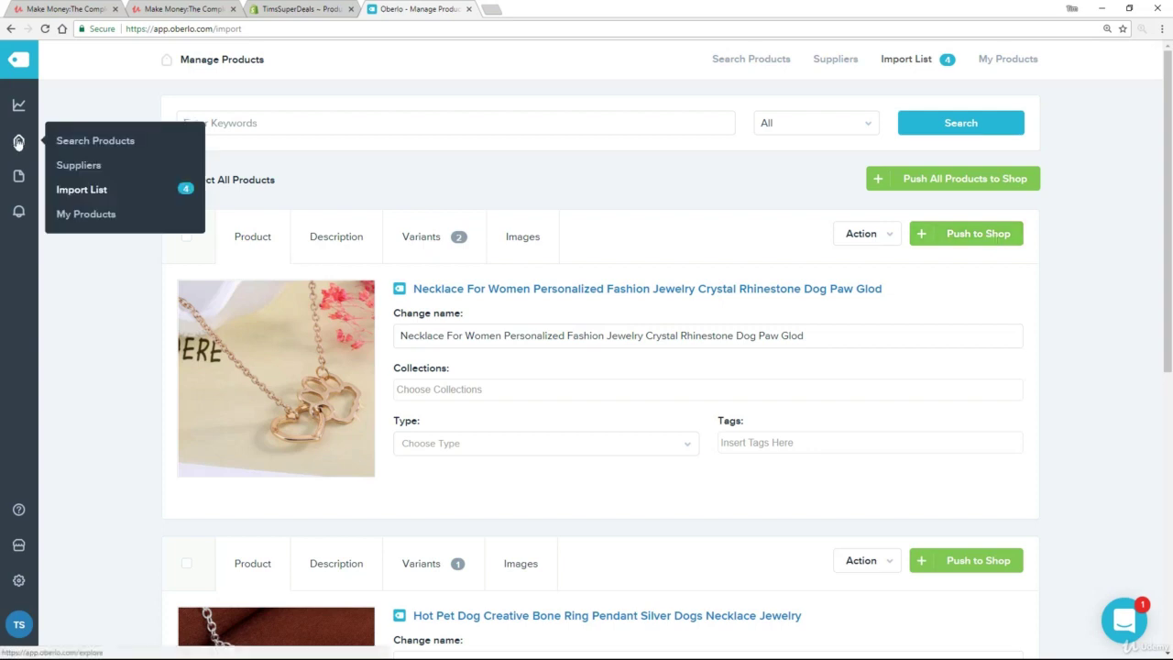
left_click(73, 216)
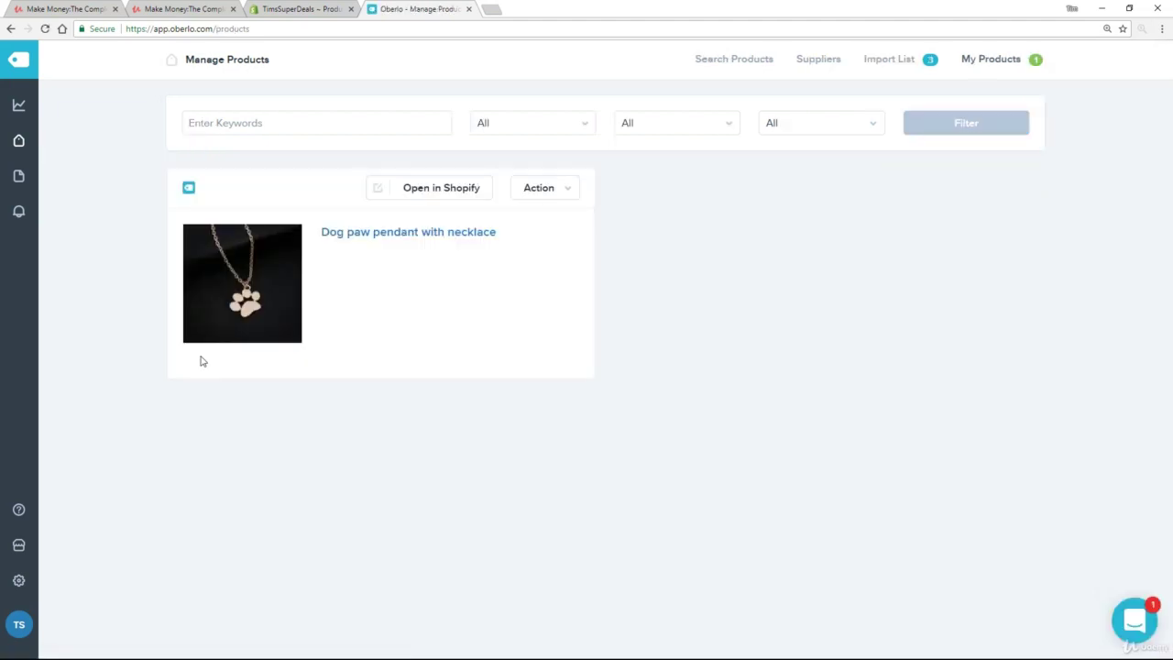
left_click(291, 11)
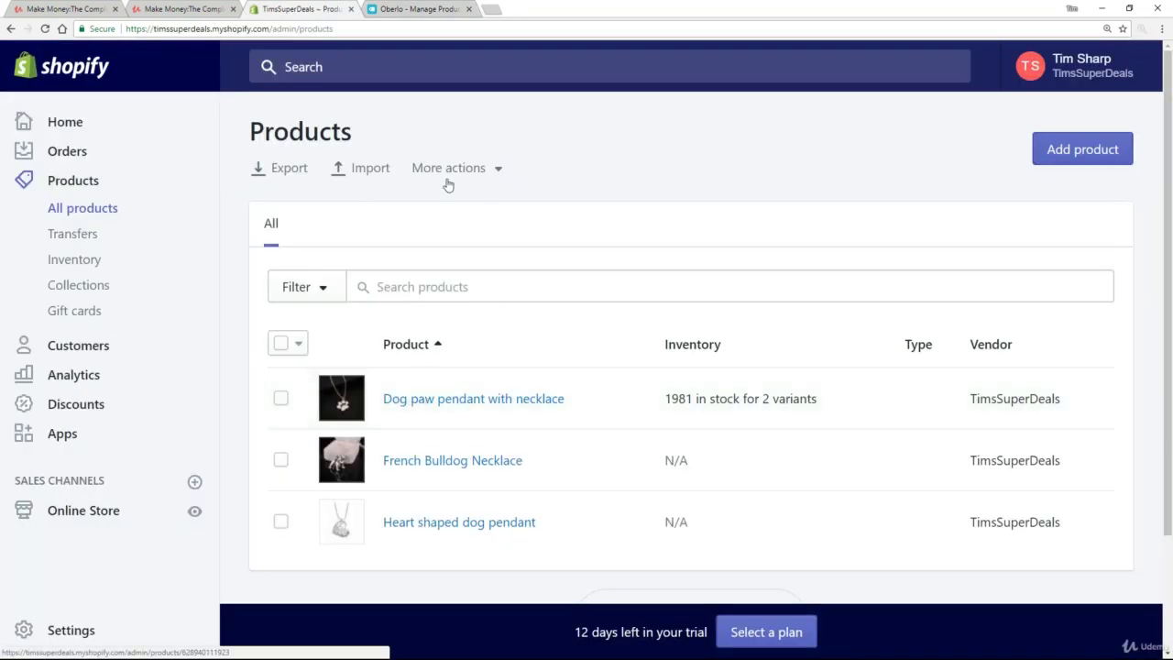
Open the Dog paw pendant with necklace product in Shopify and scroll to its variants
left_click(412, 403)
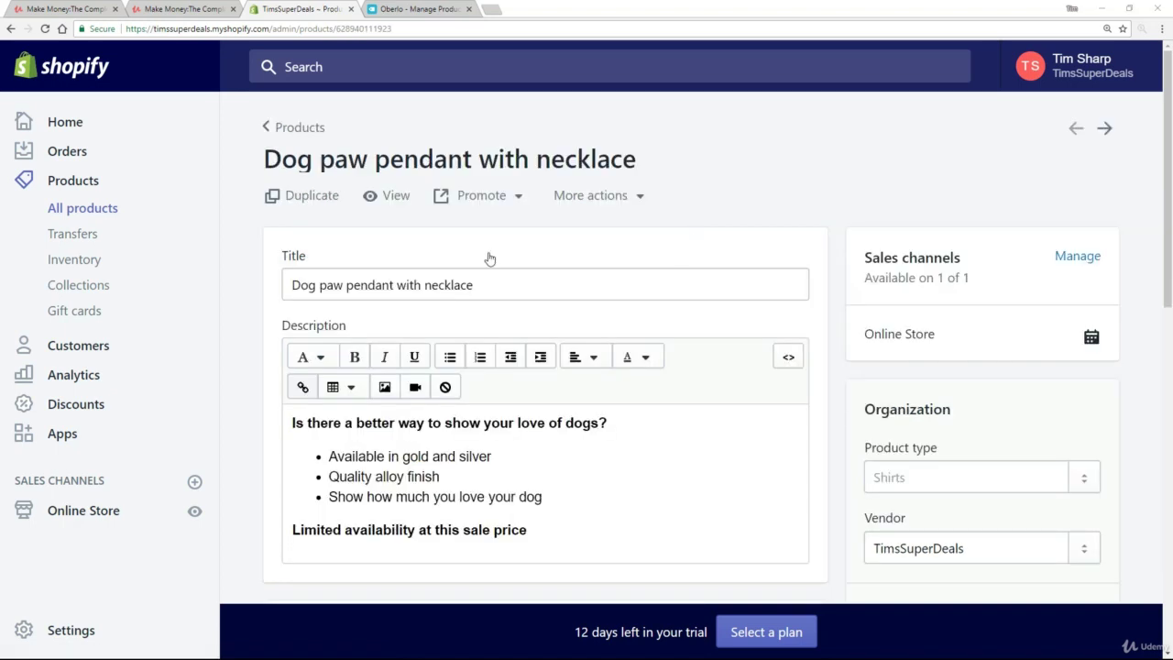
triple_click(507, 287)
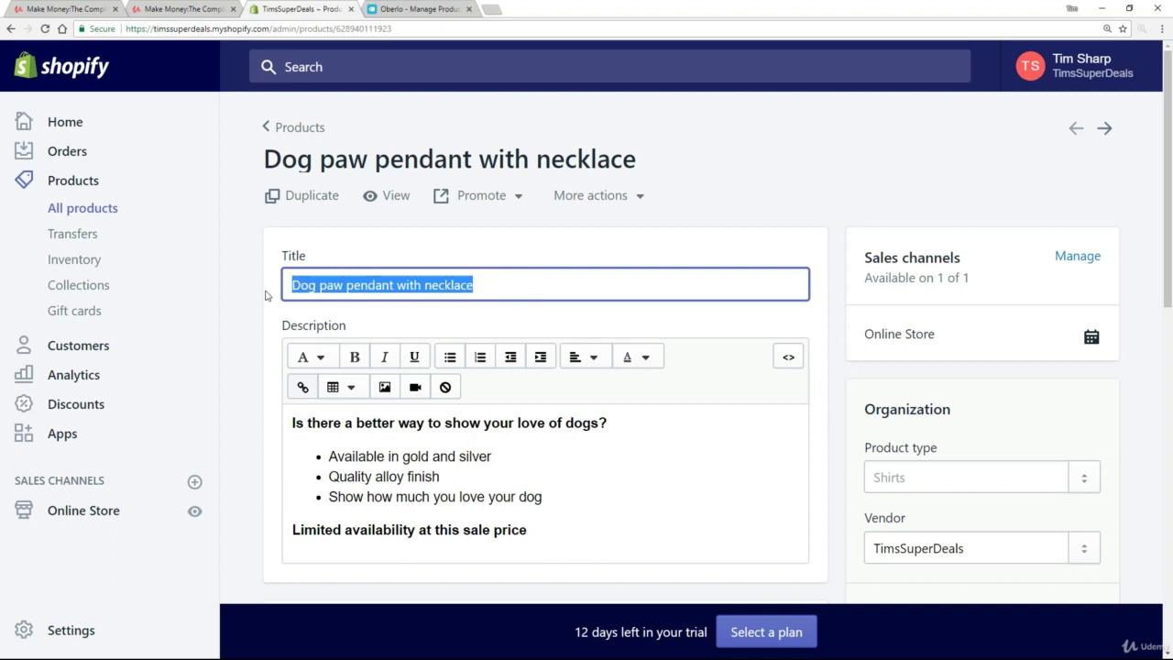
scroll(523, 447, "down", 1)
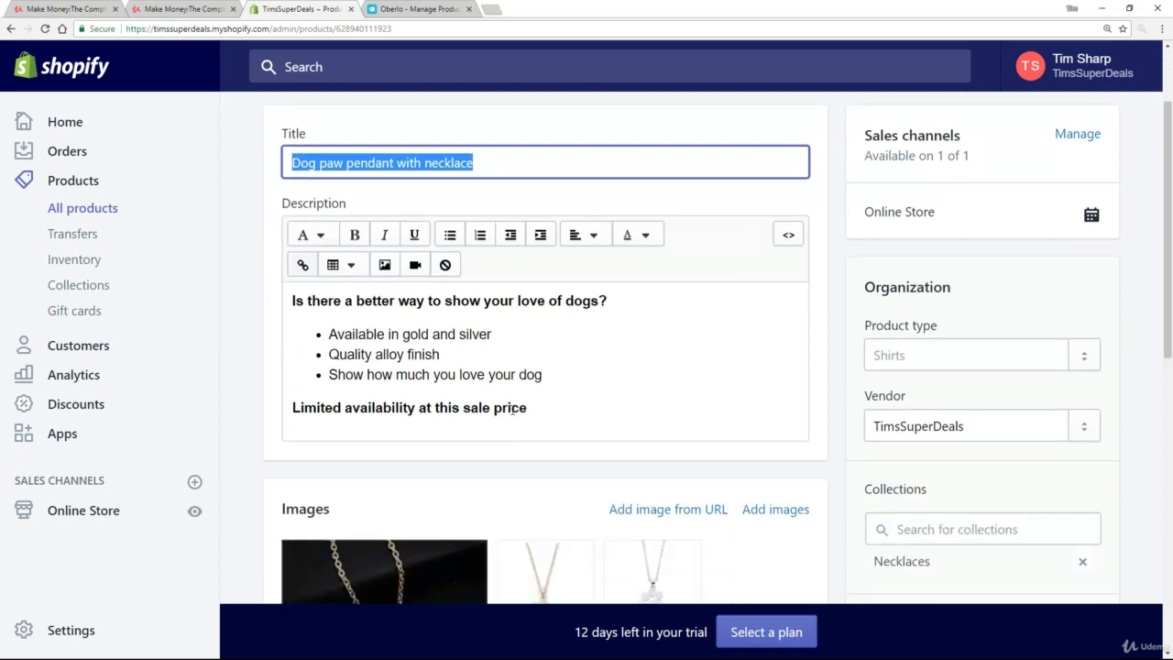
scroll(548, 363, "down", 2)
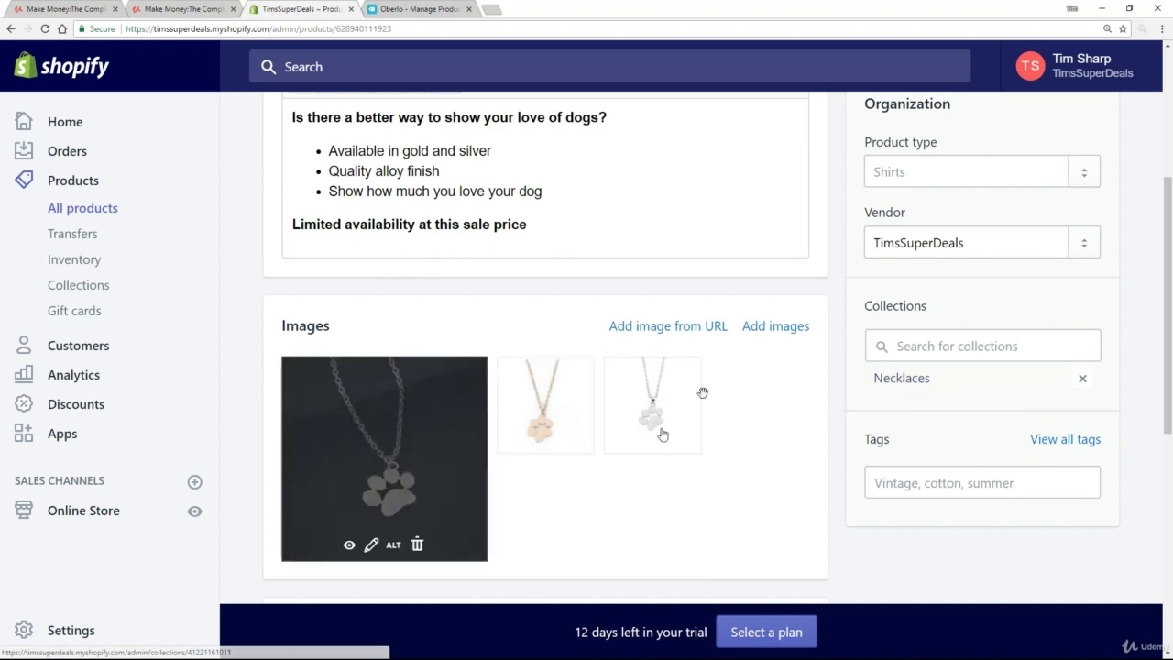
scroll(531, 470, "down", 1)
scroll(532, 470, "down", 3)
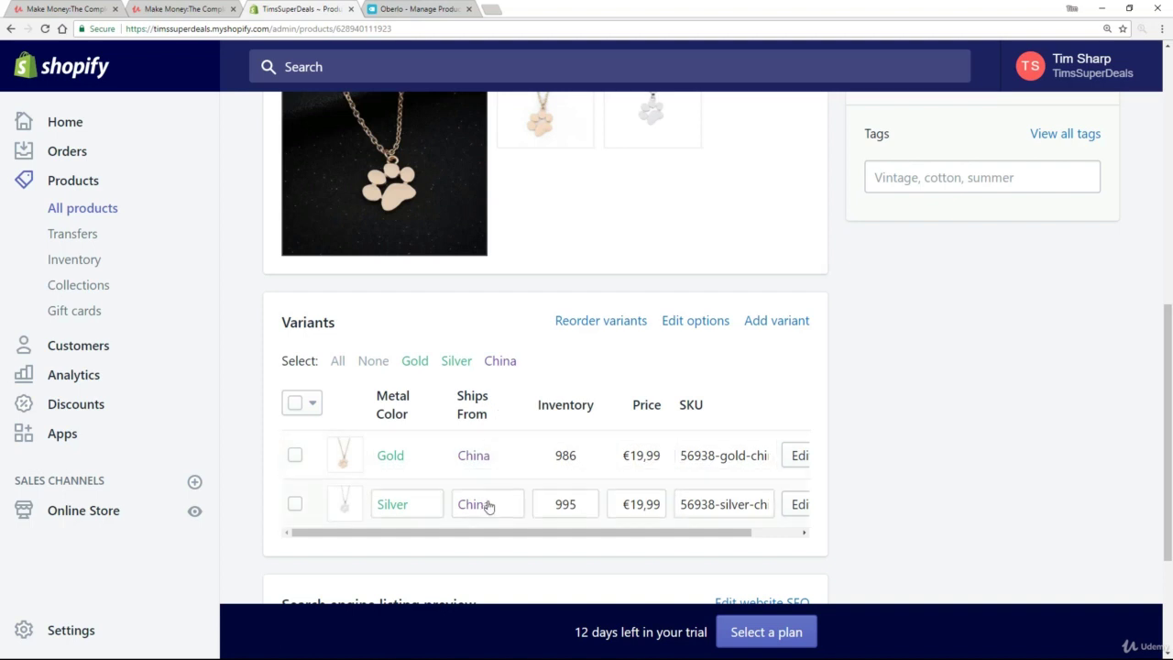
Delete the Ships From option so only Metal Color remains, and save
left_click(689, 323)
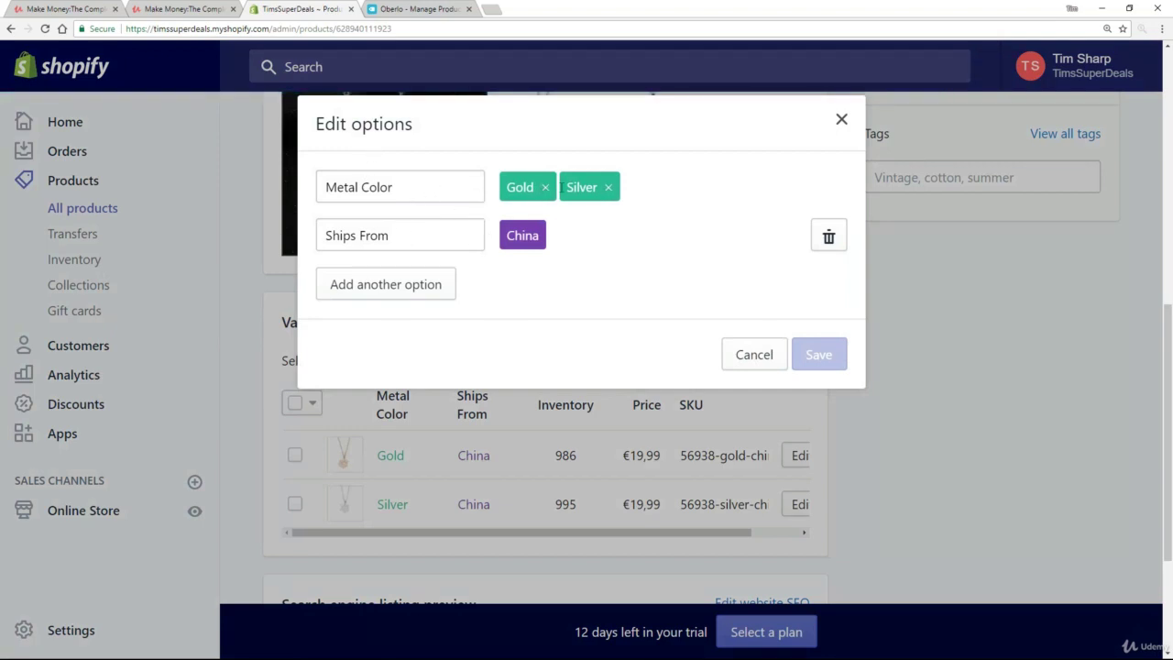
left_click(829, 237)
left_click(819, 305)
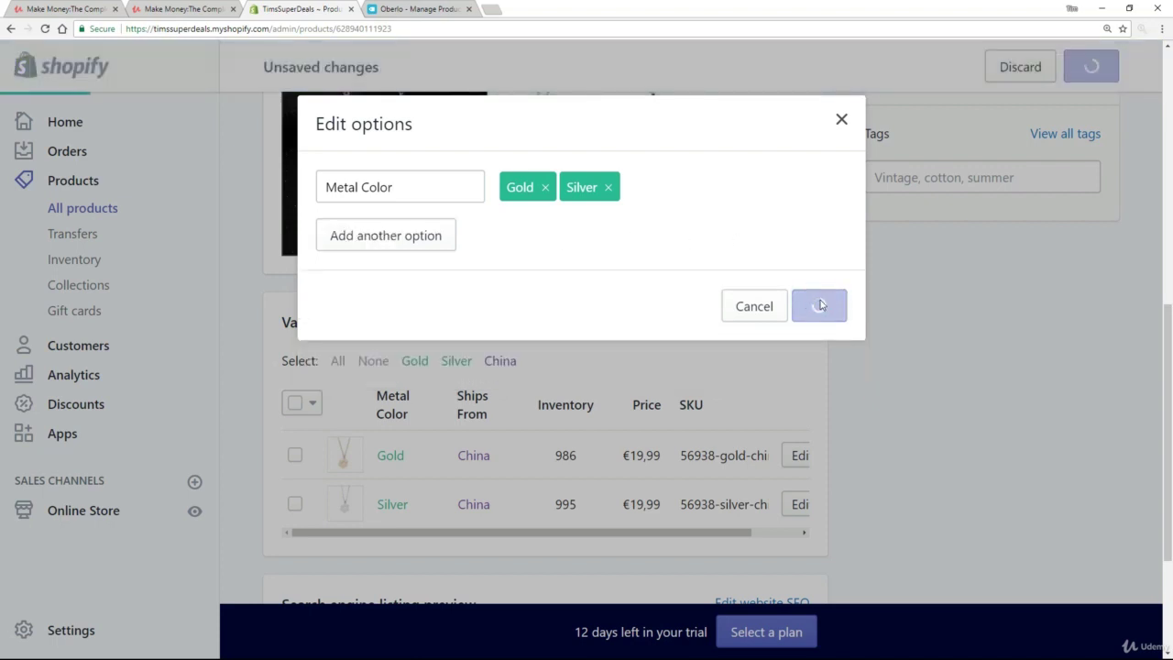
scroll(678, 366, "down", 1)
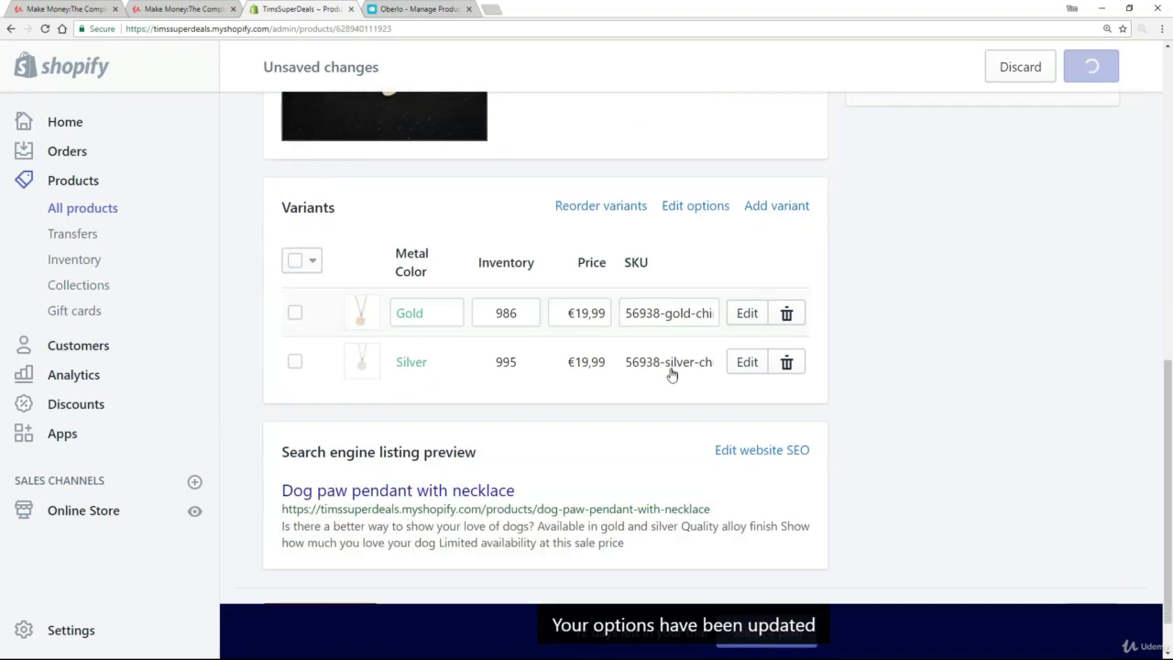
scroll(592, 413, "down", 1)
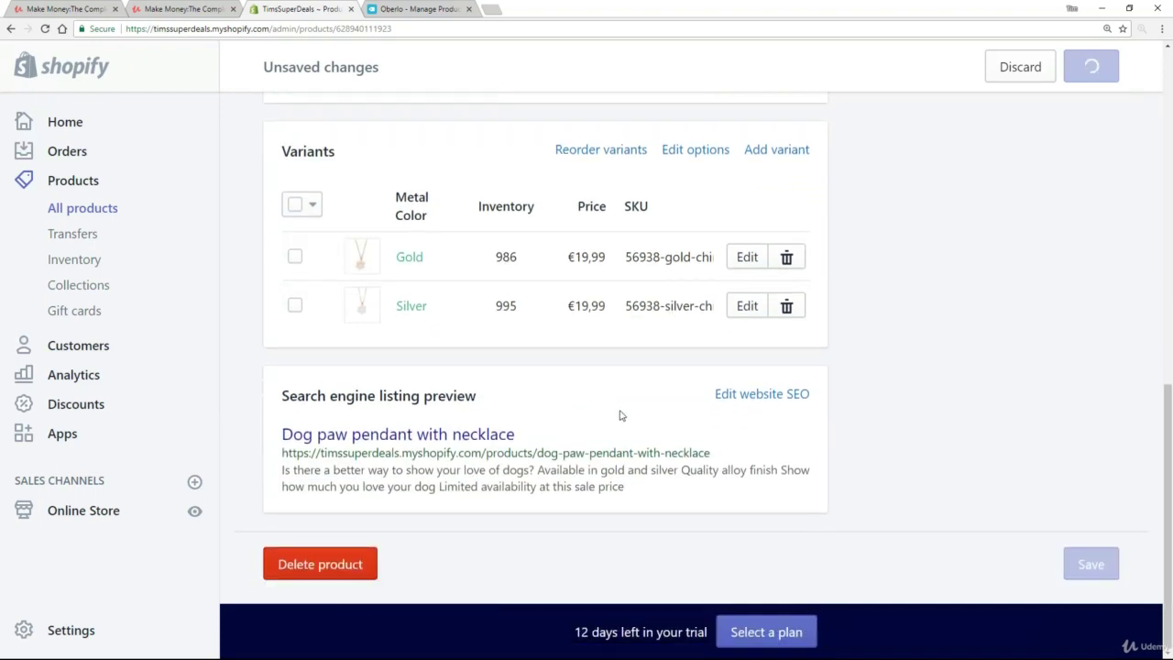
scroll(652, 419, "up", 5)
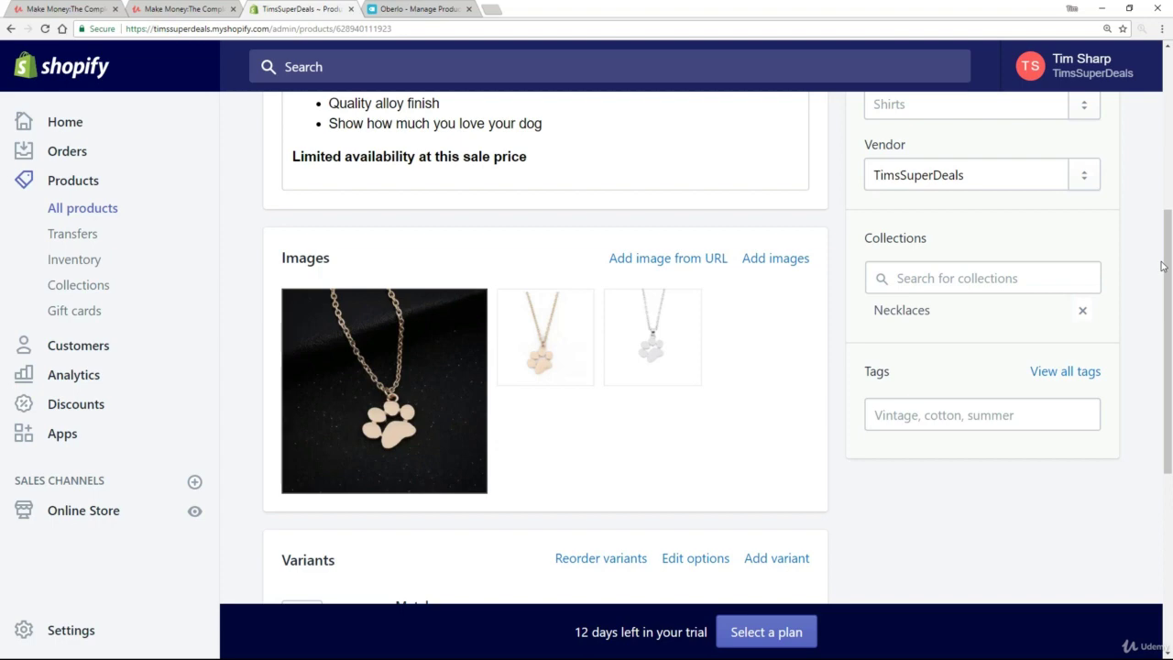
left_click_drag(1162, 266, 1169, 129)
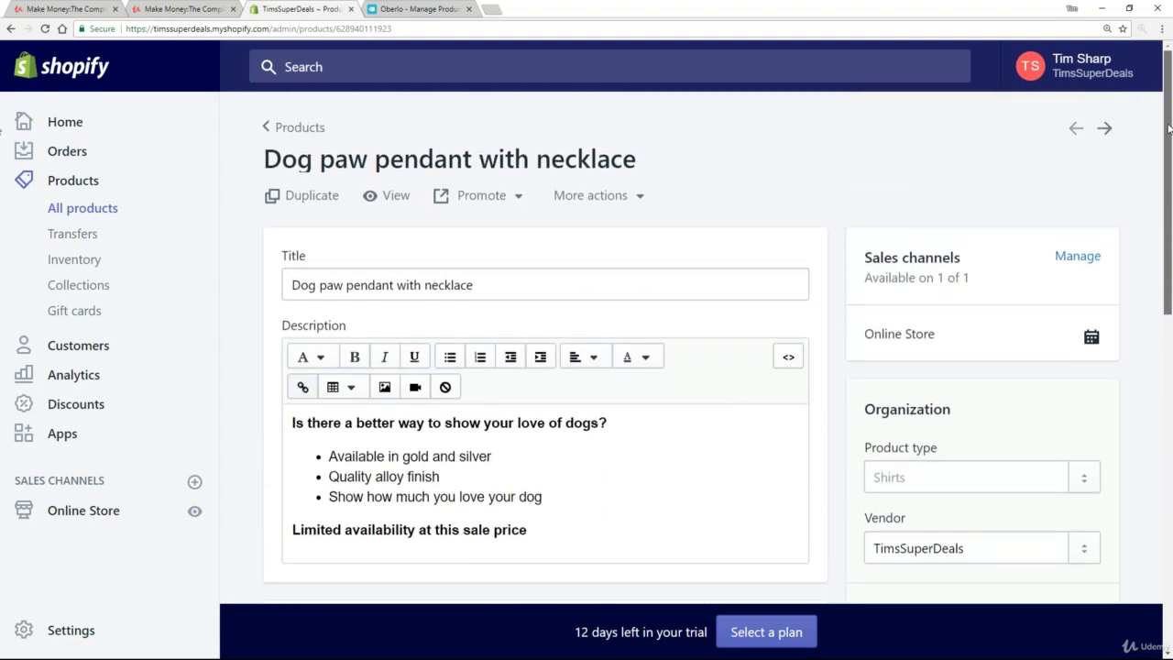
left_click(396, 197)
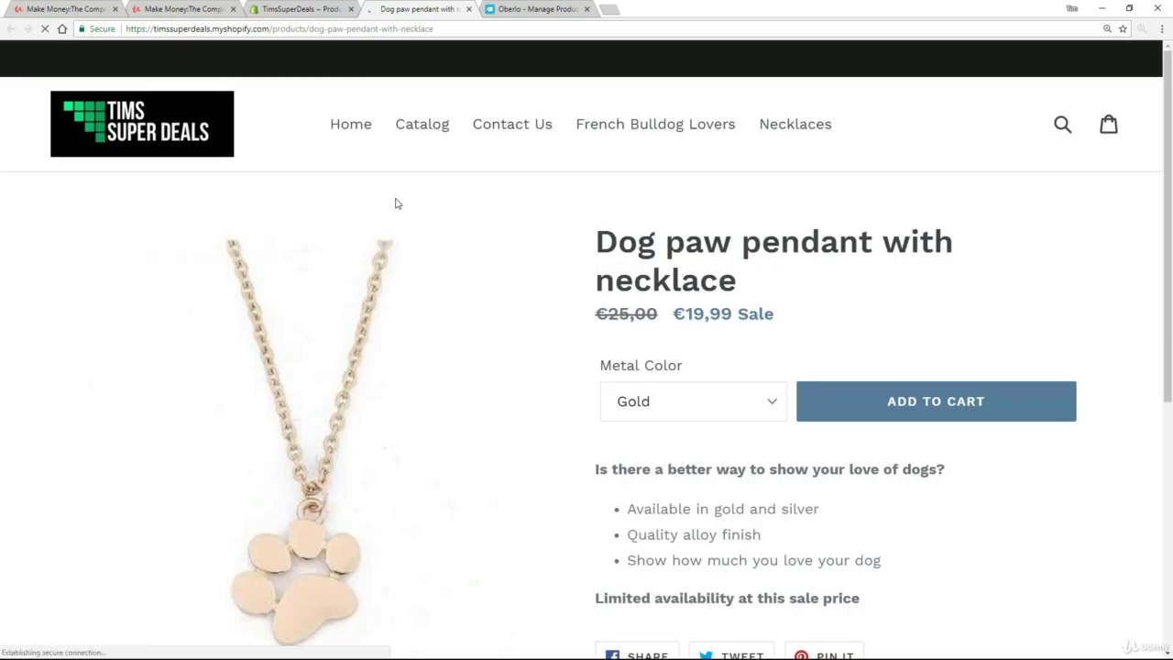
Check the live pendant page's €19,99 price and its Gold and Silver metal colour choices
scroll(464, 351, "down", 2)
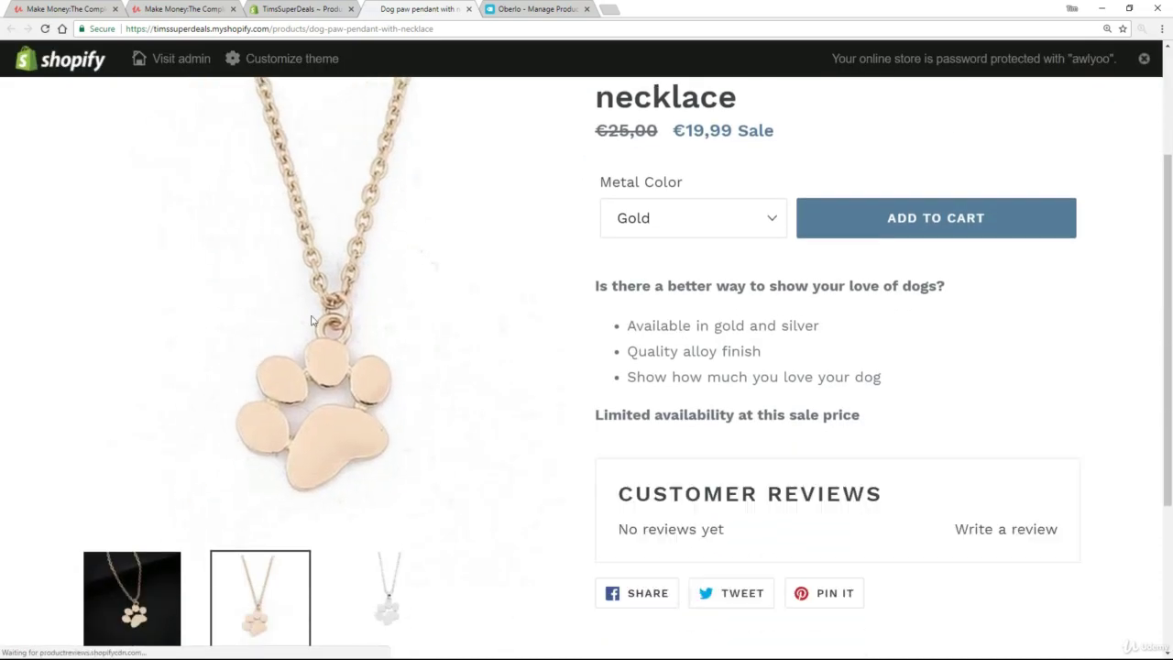
scroll(805, 345, "down", 1)
scroll(788, 347, "up", 2)
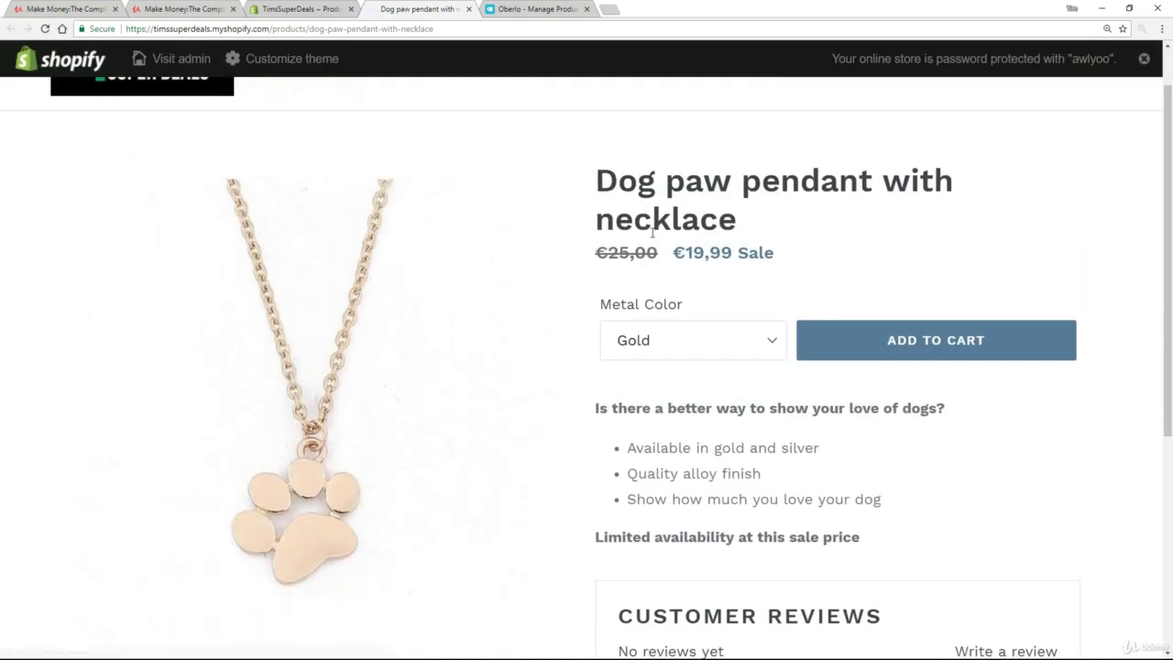
left_click(761, 342)
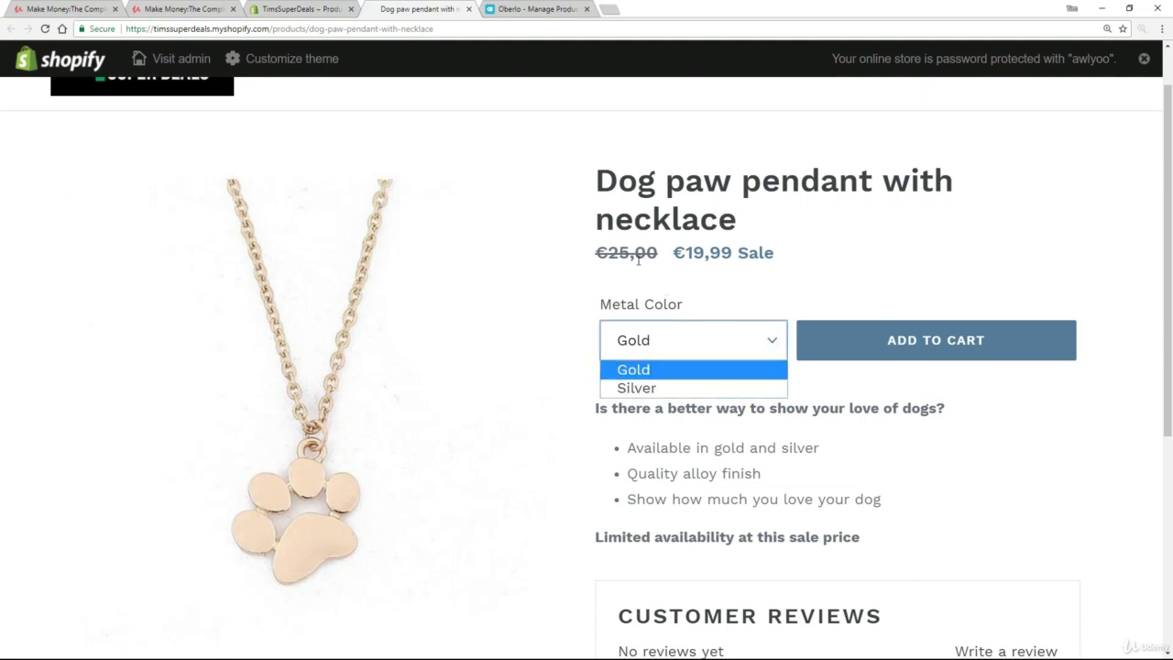
scroll(916, 404, "down", 3)
scroll(981, 426, "down", 1)
scroll(982, 434, "up", 5)
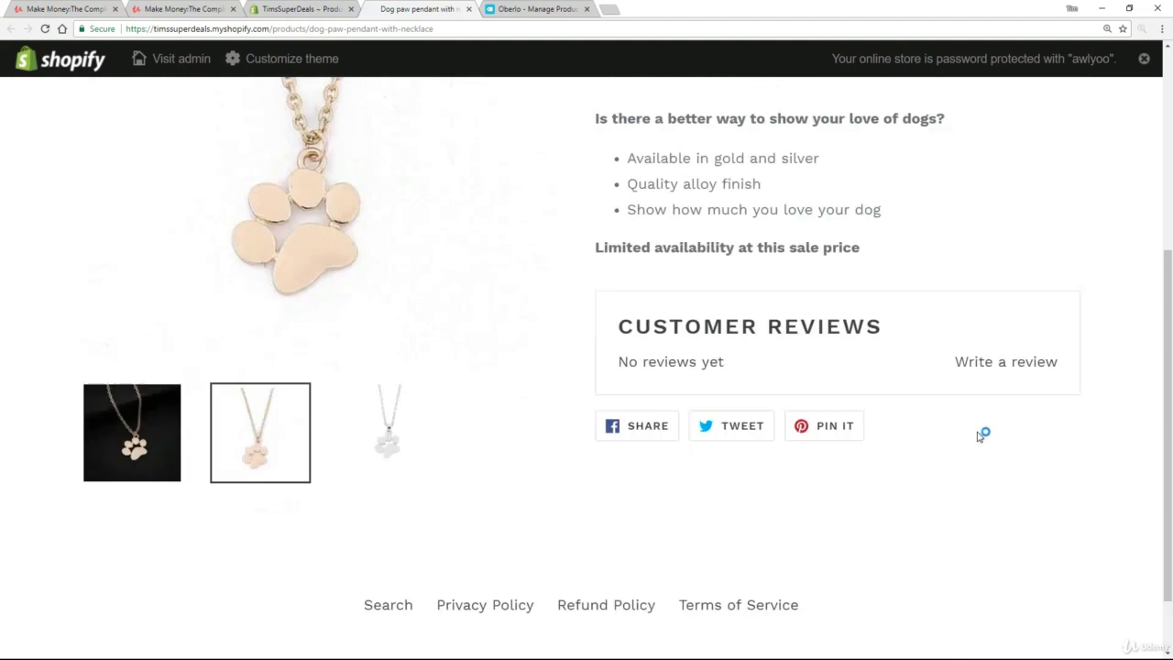